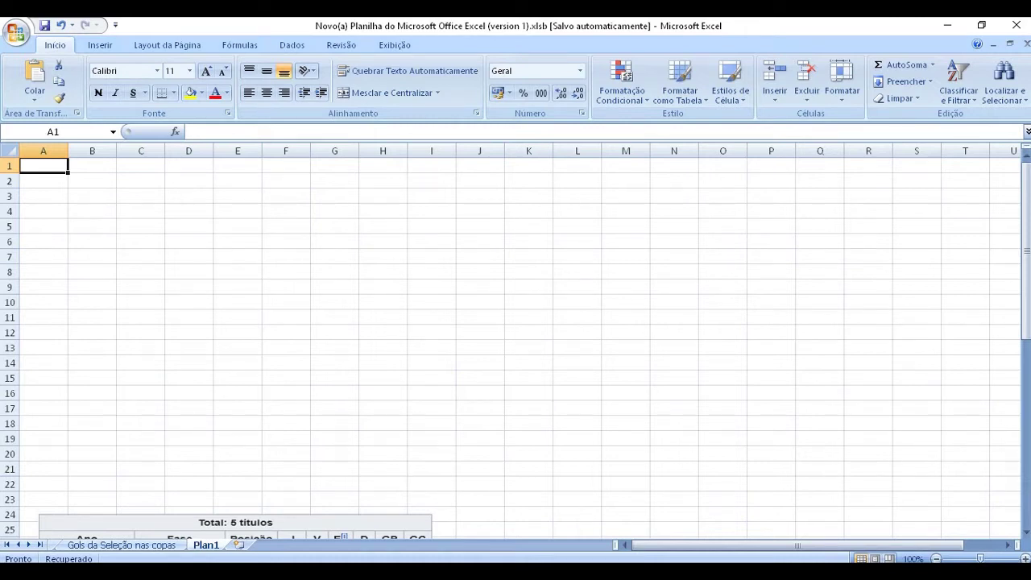
# - Move the picture of the World Cup results table on Plan1 to the sheet's first rows, spanning about columns I to Q
pyautogui.moveTo(235, 526)
pyautogui.mouseDown()
pyautogui.moveTo(330, 277)
pyautogui.moveTo(290, 207)
pyautogui.moveTo(319, 181)
pyautogui.moveTo(322, 262)
pyautogui.moveTo(254, 506)
pyautogui.moveTo(235, 478)
pyautogui.moveTo(235, 431)
pyautogui.moveTo(240, 510)
pyautogui.mouseUp()
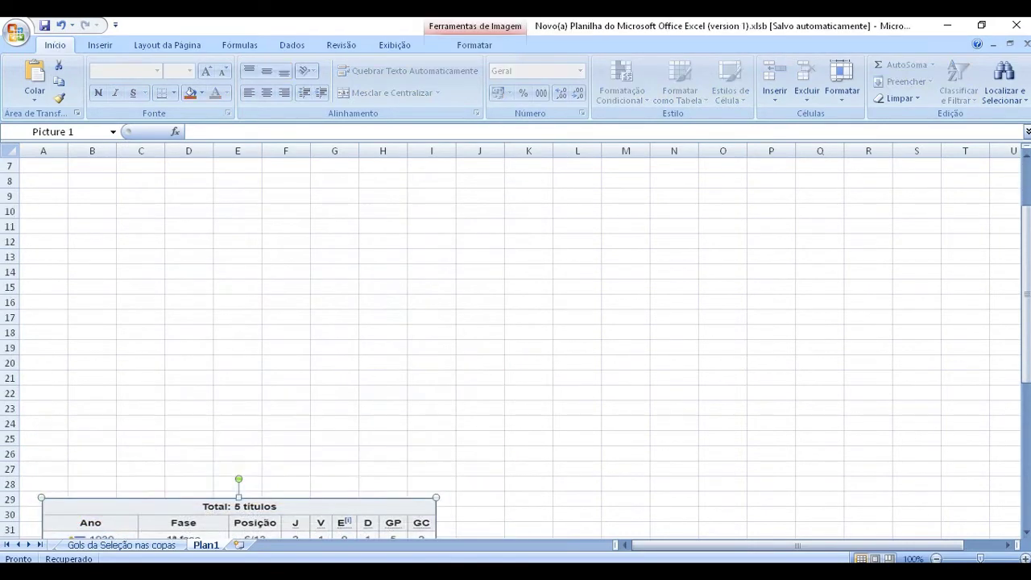
pyautogui.scroll(2, 516, 338)
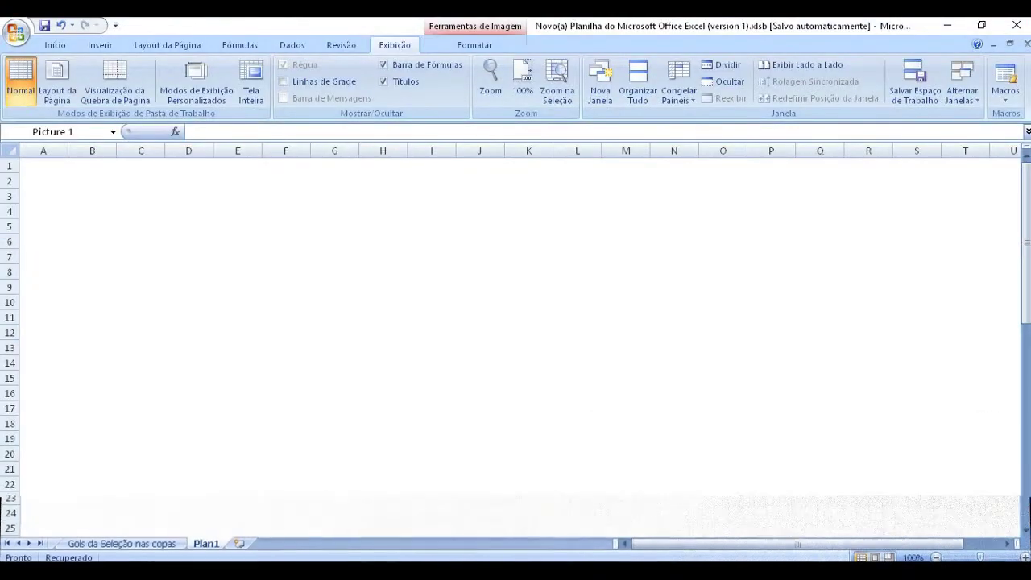
pyautogui.scroll(-5, 516, 346)
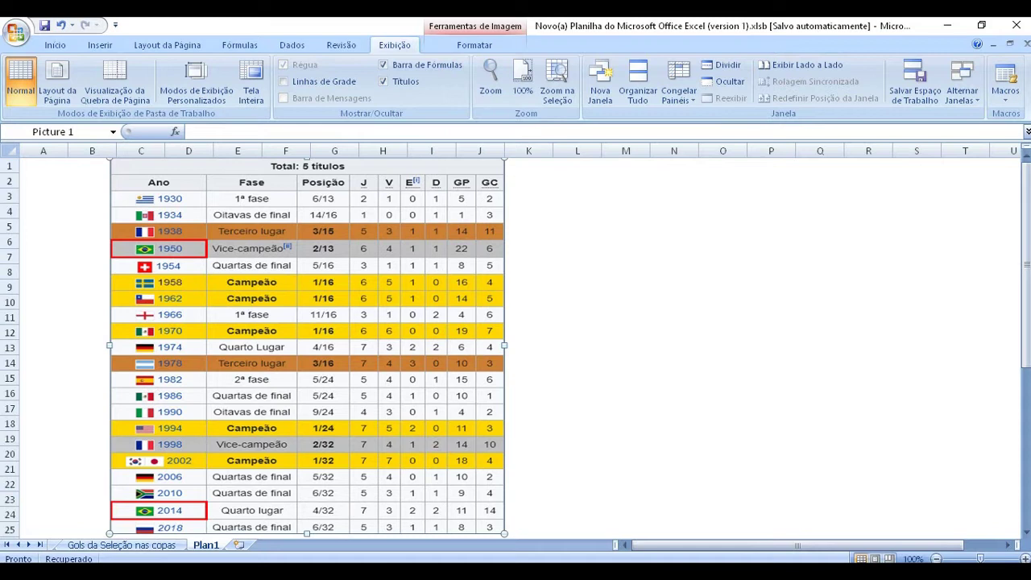
pyautogui.scroll(-3, 515, 338)
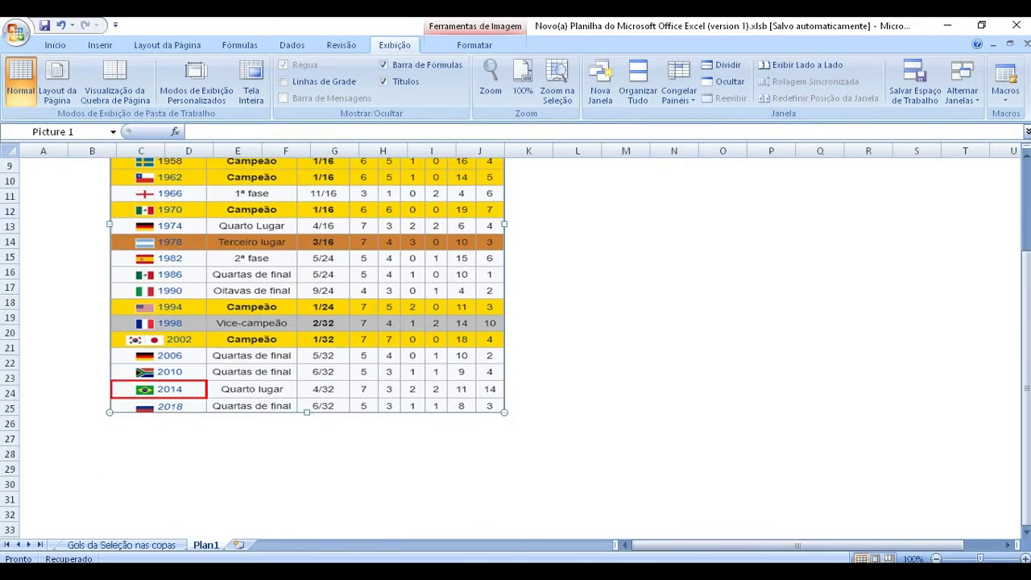
pyautogui.scroll(3, 515, 338)
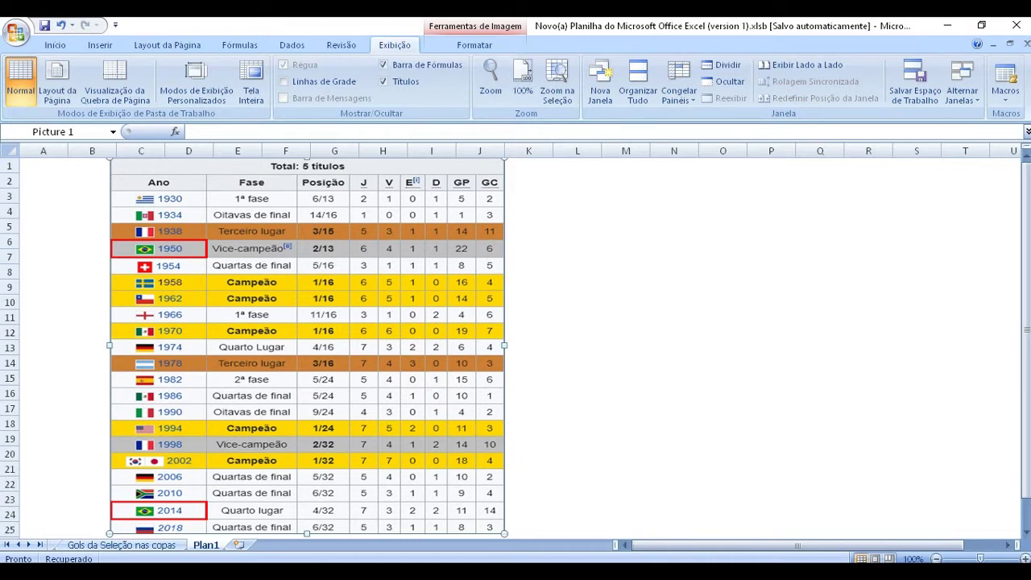
pyautogui.moveTo(306, 346); pyautogui.dragTo(622, 346)
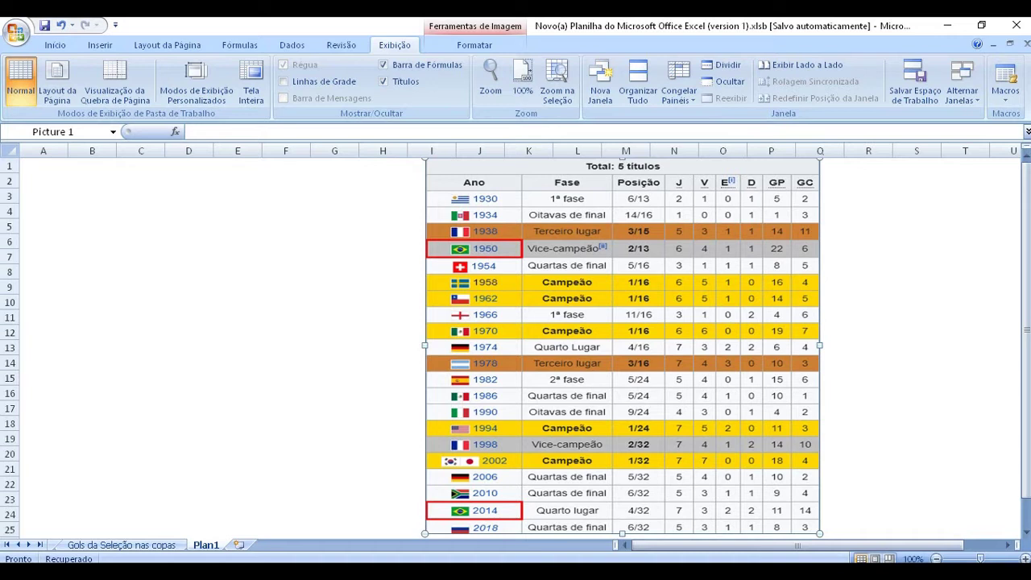
# - On the Gols da Seleção nas copas sheet, reduce the heights of rows 2 and 3 to fit the title and headings closely
pyautogui.hotkey('ctrl', 'pageup')
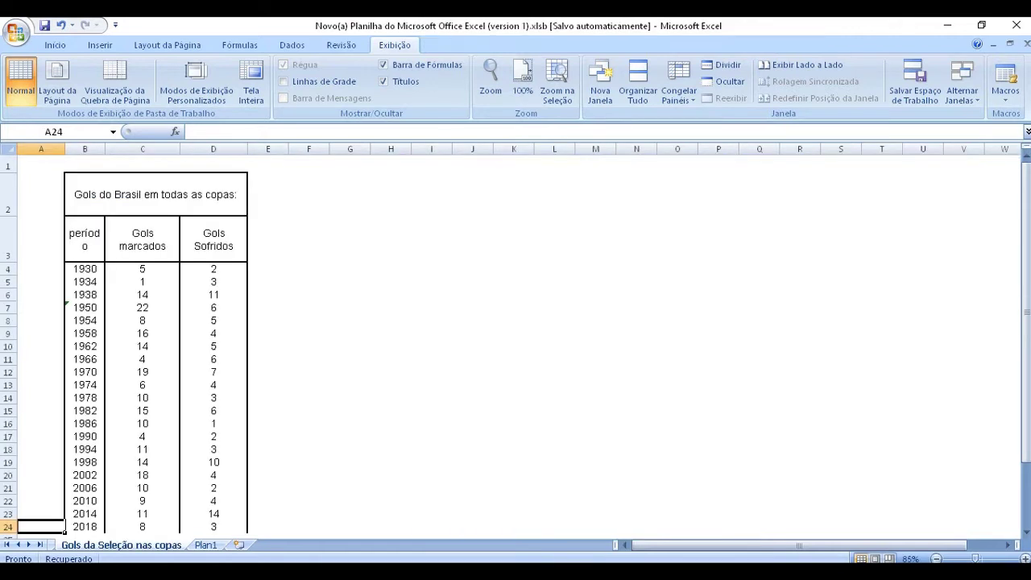
pyautogui.moveTo(8, 216); pyautogui.dragTo(9, 198)
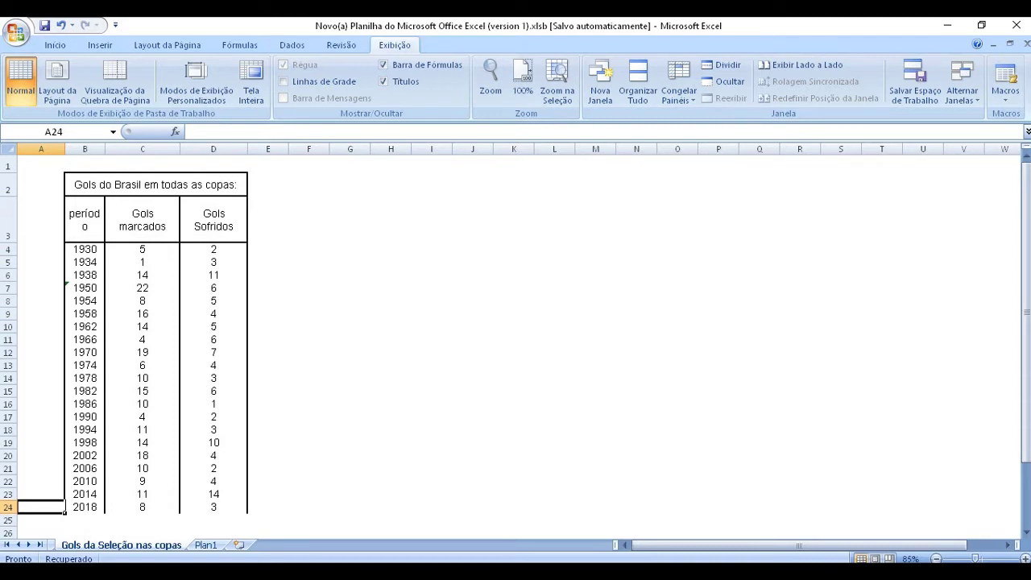
pyautogui.moveTo(8, 255); pyautogui.dragTo(8, 233)
pyautogui.moveTo(8, 246); pyautogui.dragTo(8, 235)
pyautogui.click(432, 240)
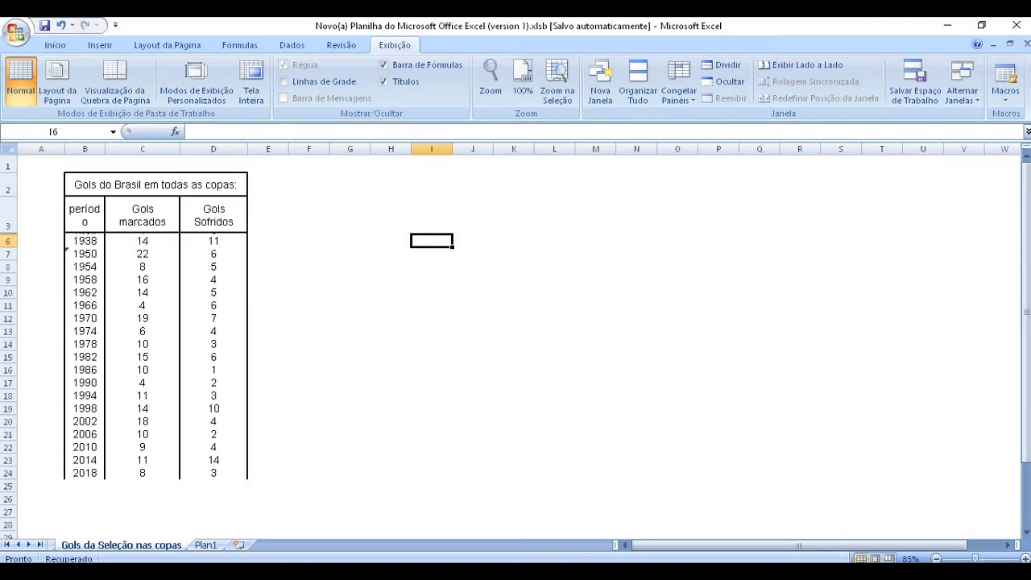
pyautogui.hotkey('ctrl', 'z')
pyautogui.hotkey('ctrl', 'z')
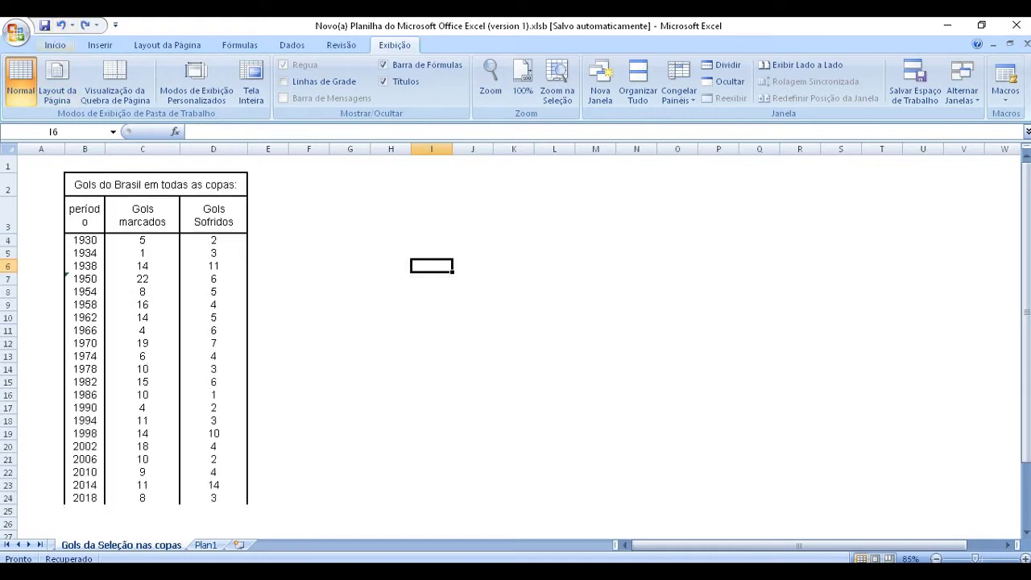
pyautogui.moveTo(8, 233); pyautogui.dragTo(8, 225)
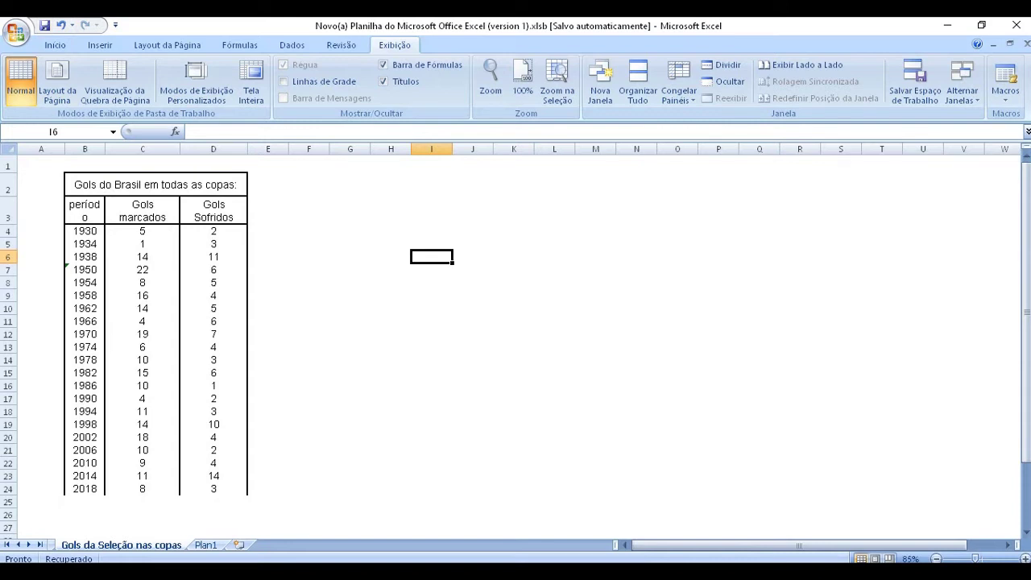
# - Narrow column A slightly and widen column B so that the heading "período" fits on one line
pyautogui.scroll(-2, 515, 322)
pyautogui.scroll(2, 515, 322)
pyautogui.click(800, 322)
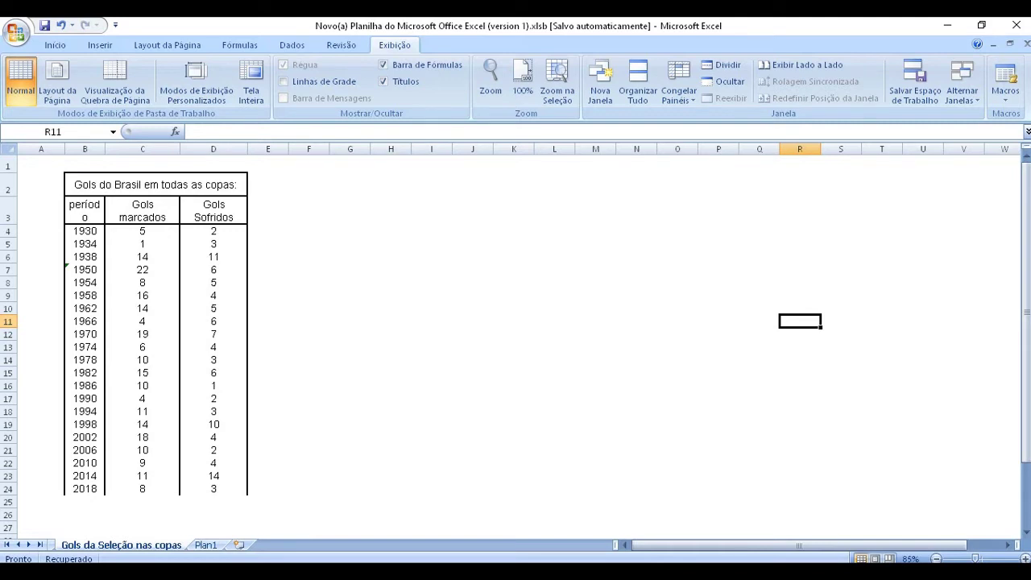
pyautogui.moveTo(64, 149); pyautogui.dragTo(115, 149)
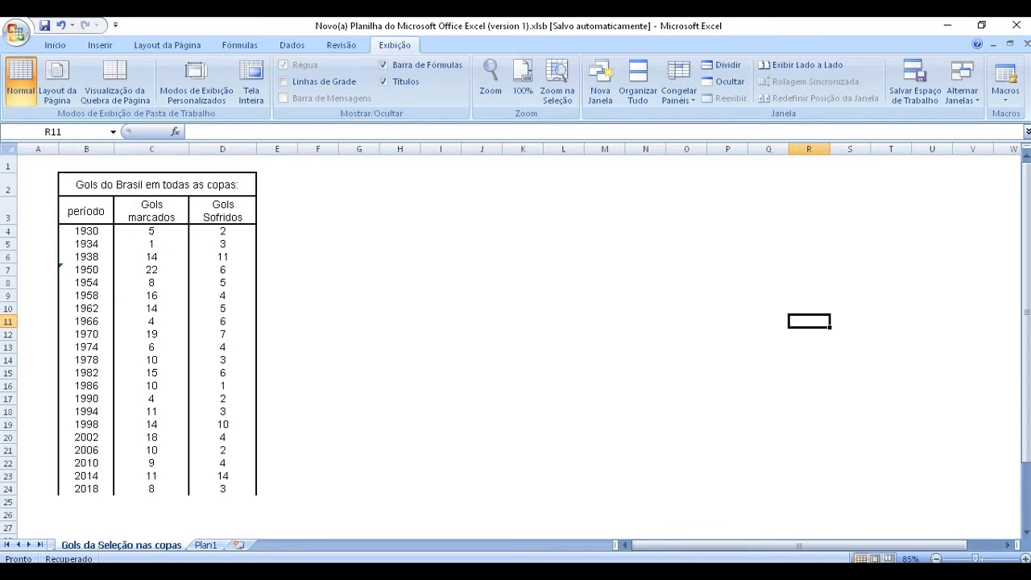
# - Examine how the years in the período column are calculated and review the first goals scored values
pyautogui.click(87, 230)
pyautogui.click(86, 243)
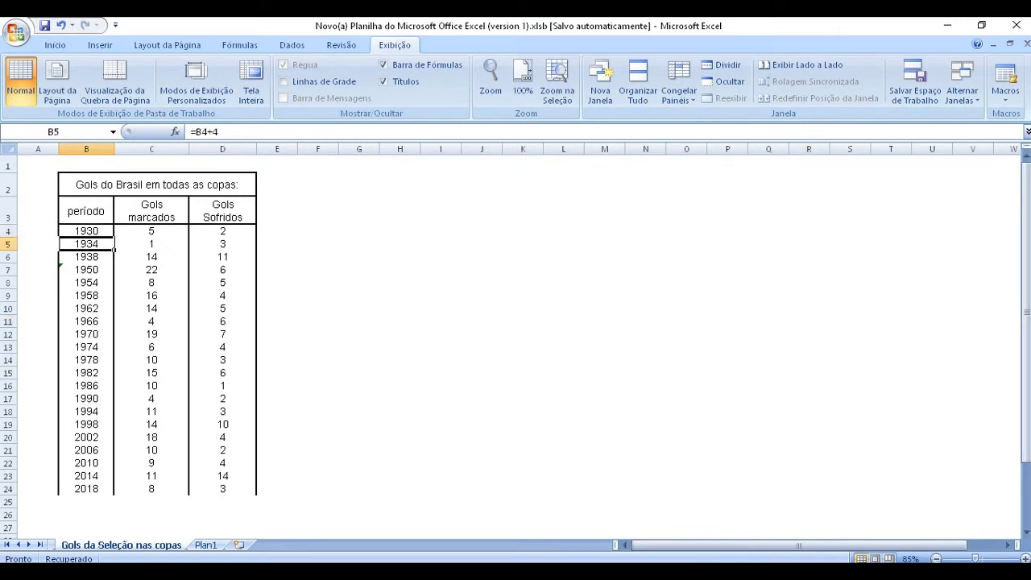
pyautogui.click(86, 256)
pyautogui.click(86, 269)
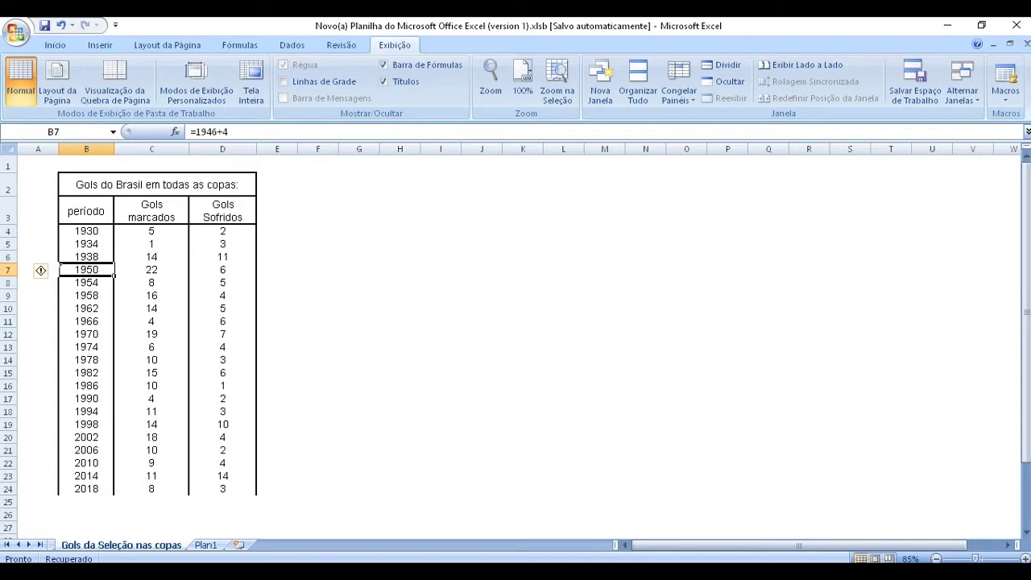
pyautogui.moveTo(86, 230); pyautogui.dragTo(86, 488)
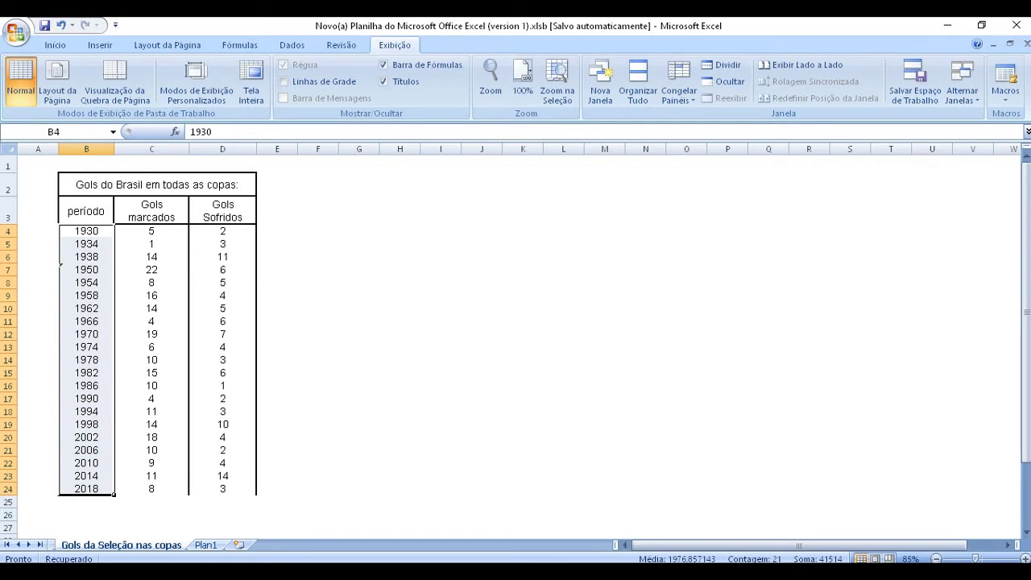
pyautogui.moveTo(151, 231); pyautogui.dragTo(152, 256)
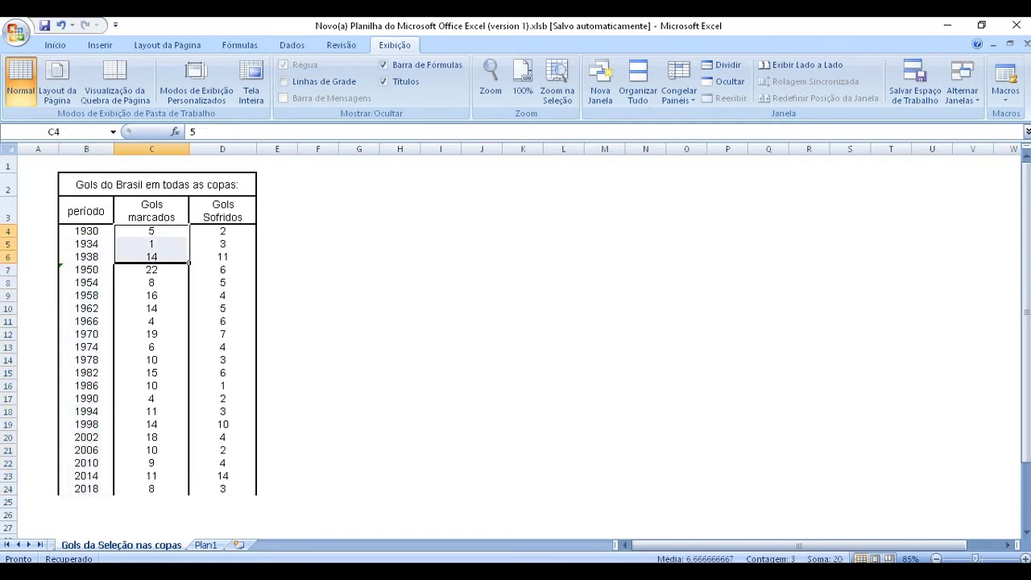
pyautogui.click(152, 269)
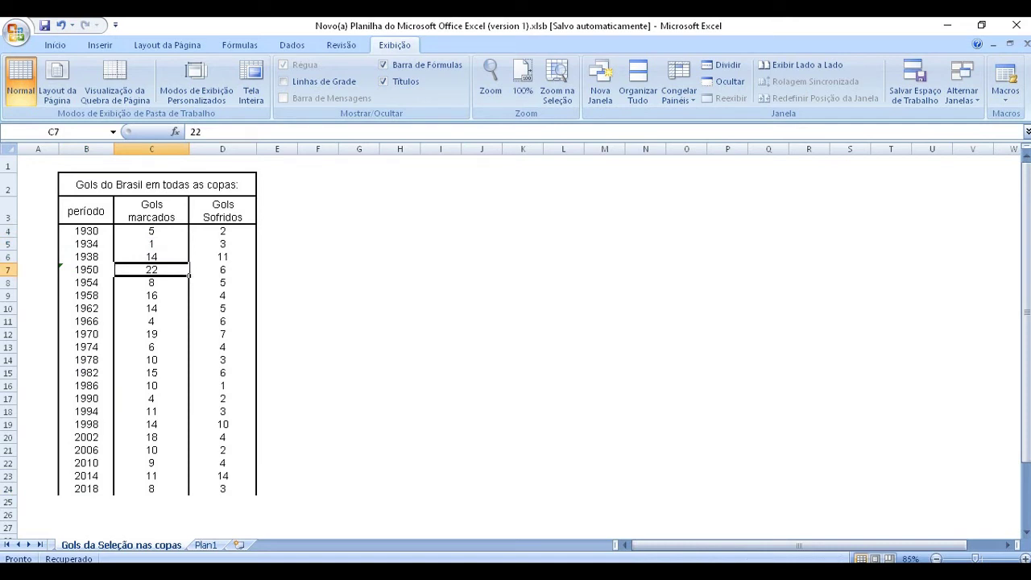
pyautogui.click(87, 256)
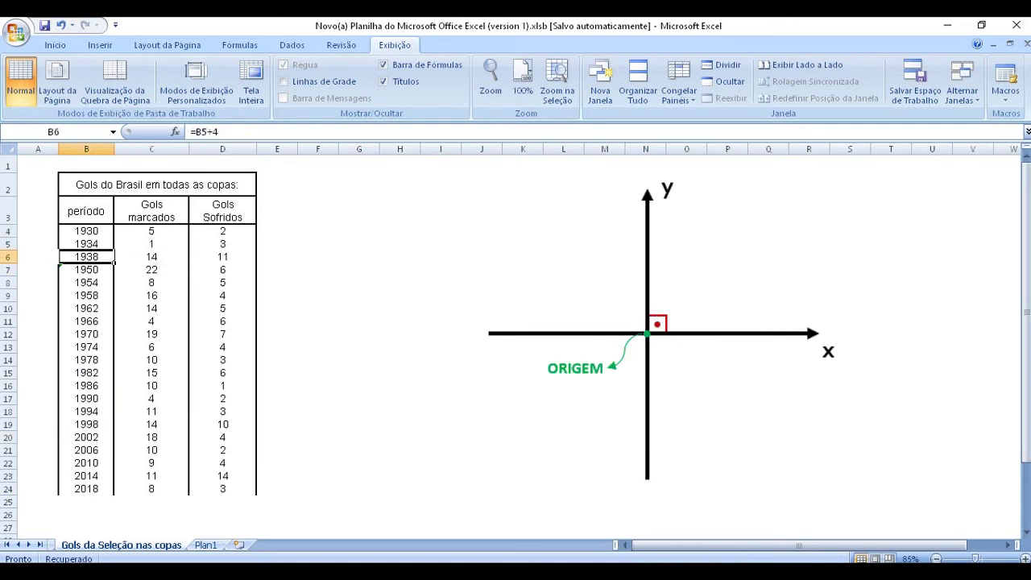
# - Select the years, goals scored and goals conceded in B4:D24 as the chart data
pyautogui.moveTo(87, 230); pyautogui.dragTo(222, 488)
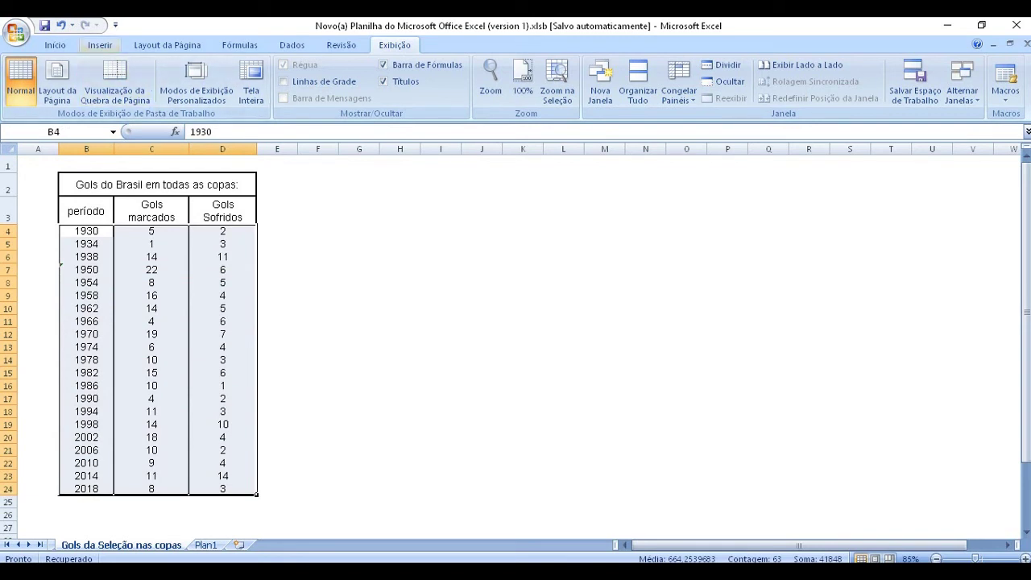
pyautogui.click(100, 45)
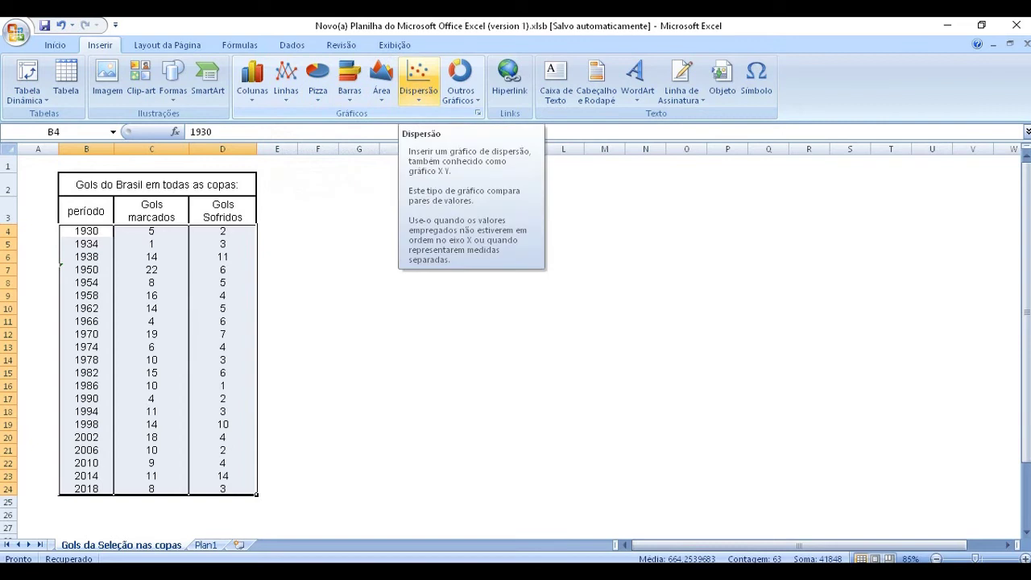
pyautogui.click(418, 80)
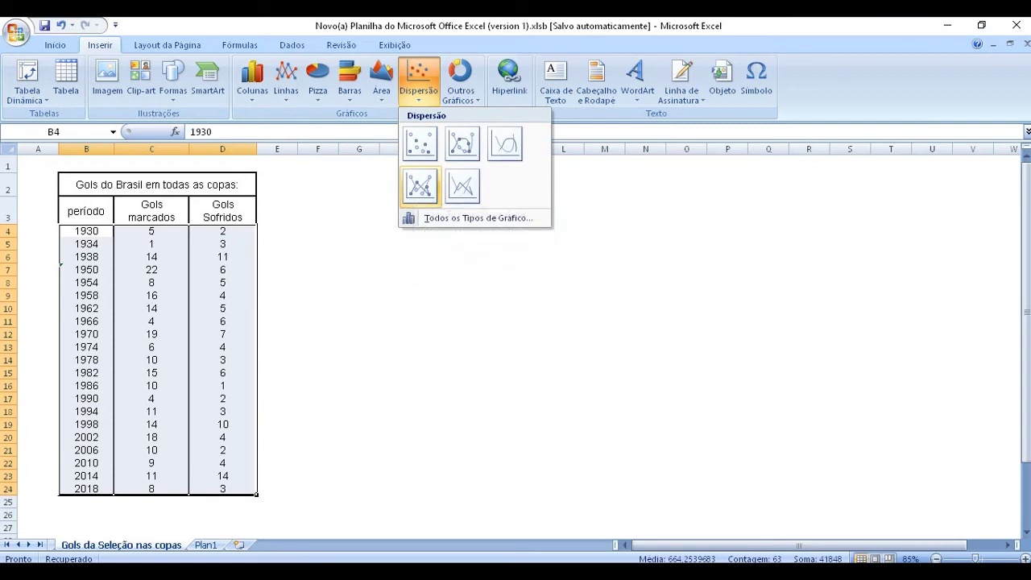
pyautogui.click(451, 218)
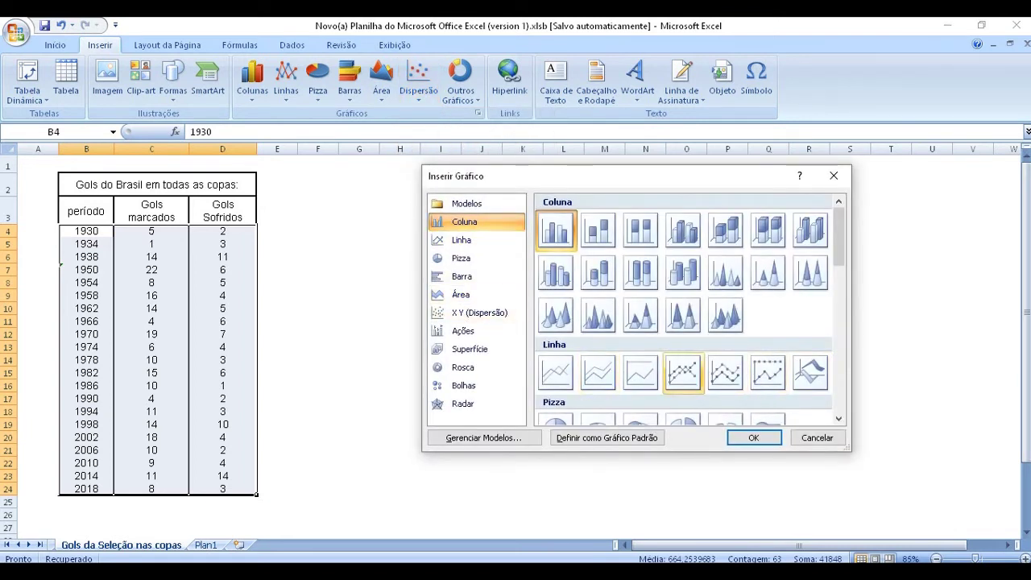
pyautogui.scroll(-10, 724, 372)
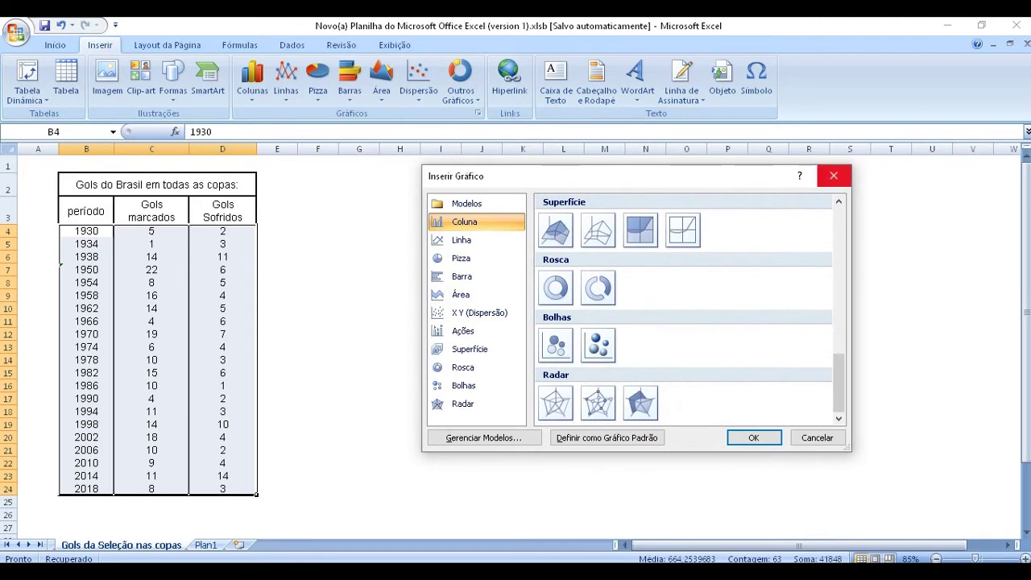
pyautogui.click(834, 175)
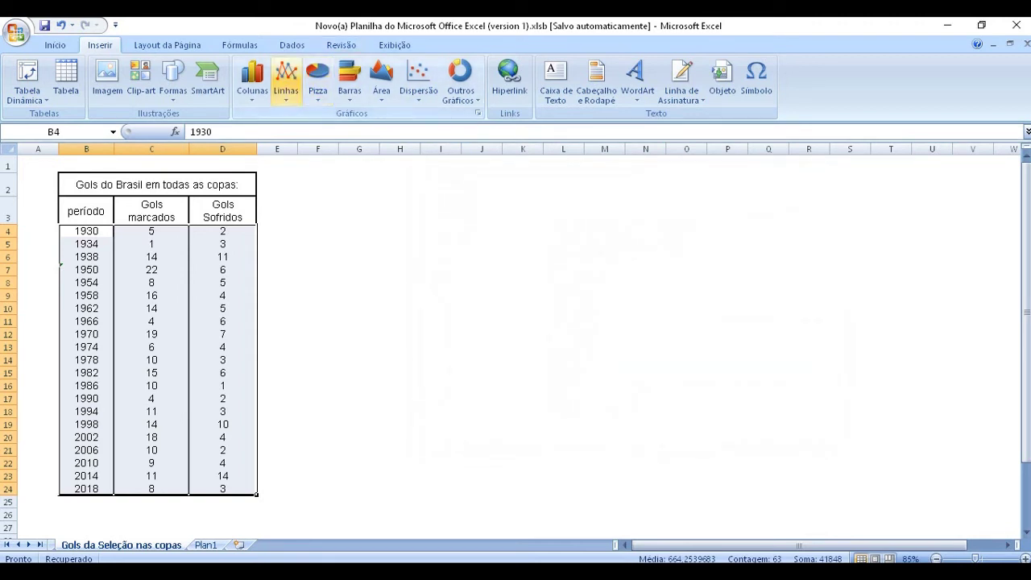
# - Insert a scatter chart with straight lines and markers (Dispersão com Linhas Retas e Marcadores) from the selected data
pyautogui.click(418, 79)
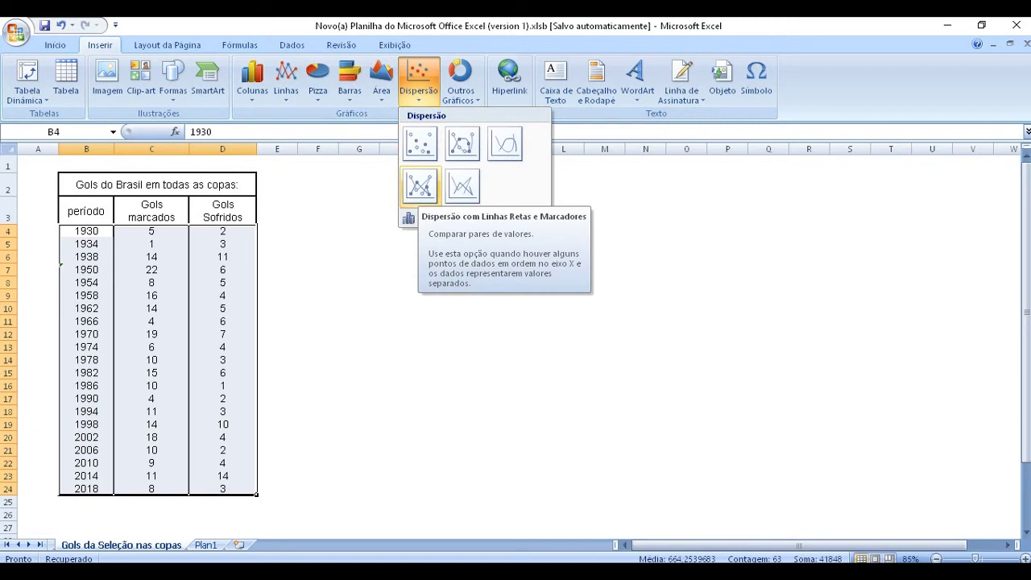
pyautogui.click(419, 185)
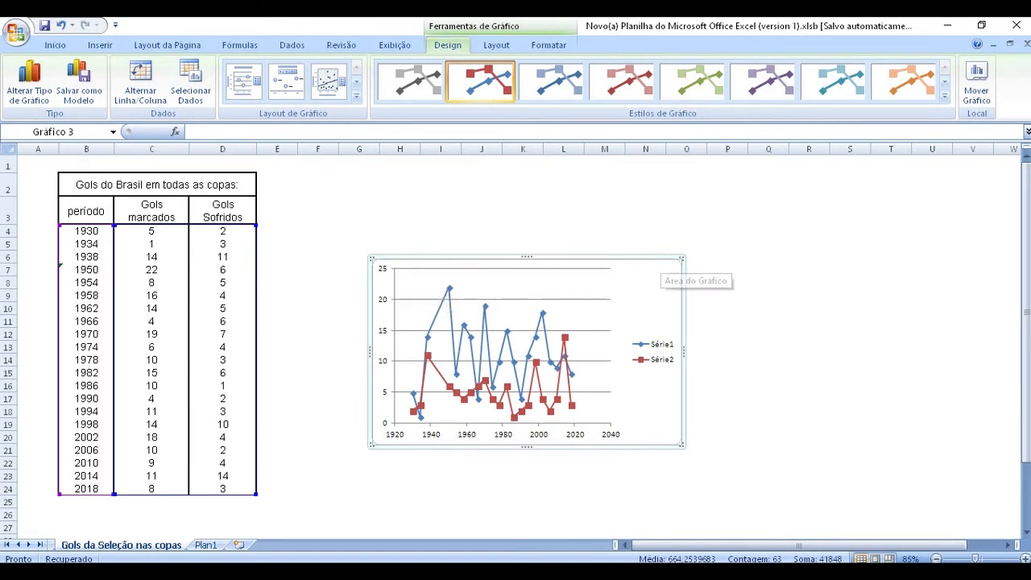
# - Move the scatter chart beside the goals table and enlarge it to span about F2 to R22
pyautogui.moveTo(660, 274); pyautogui.dragTo(611, 201)
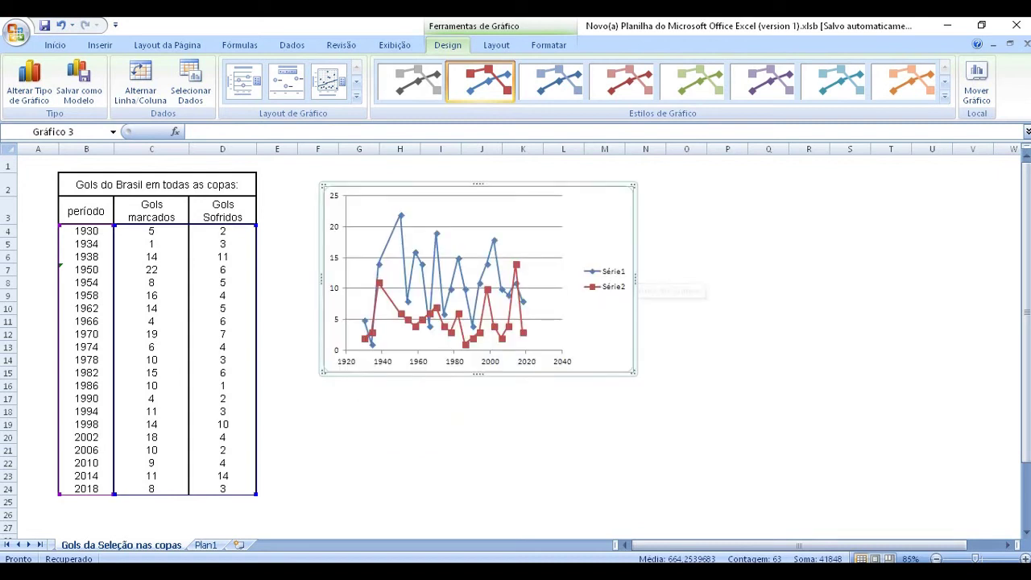
pyautogui.moveTo(636, 278); pyautogui.dragTo(821, 279)
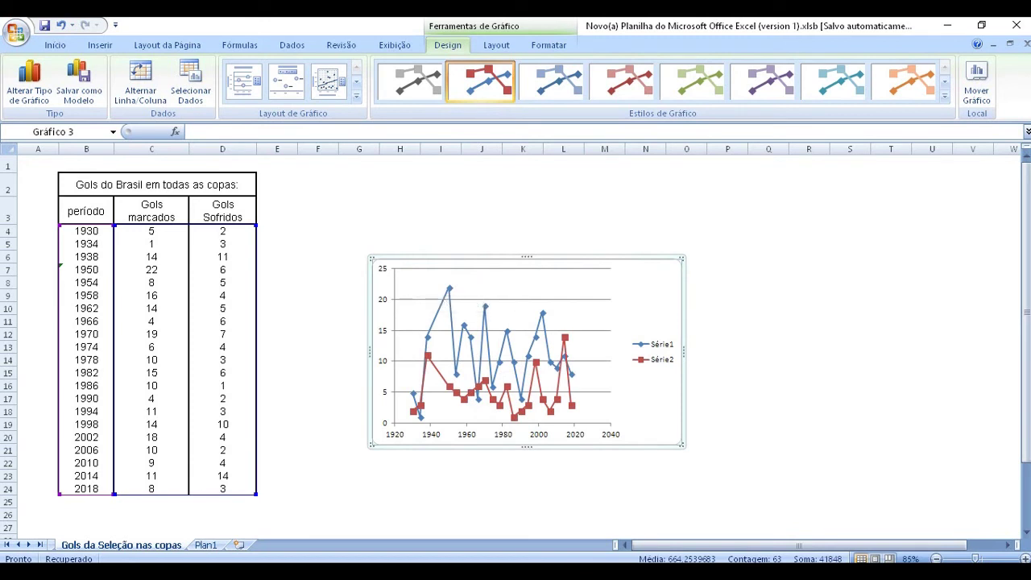
pyautogui.moveTo(652, 271); pyautogui.dragTo(603, 198)
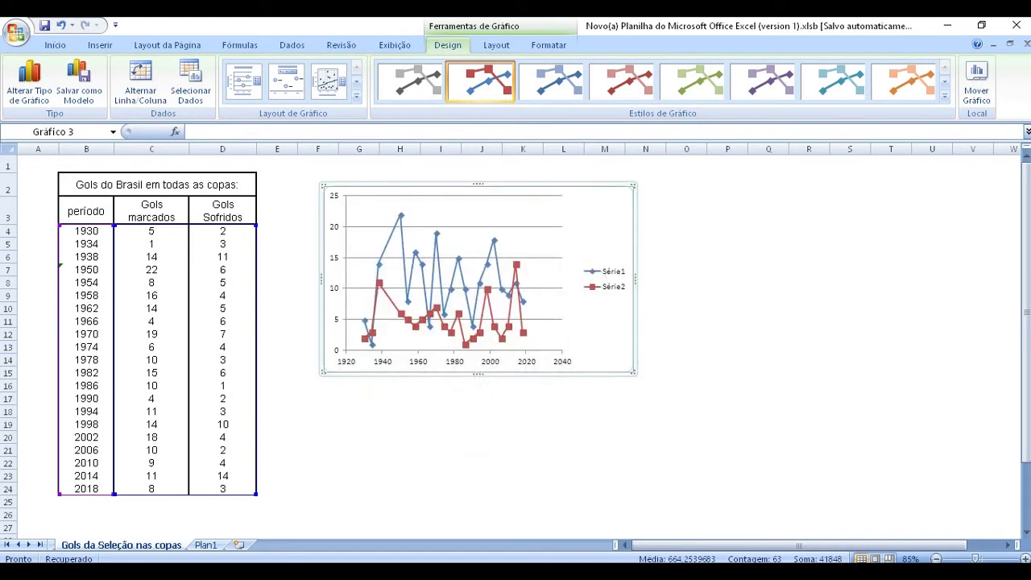
pyautogui.moveTo(635, 279); pyautogui.dragTo(821, 279)
pyautogui.moveTo(572, 374); pyautogui.dragTo(572, 459)
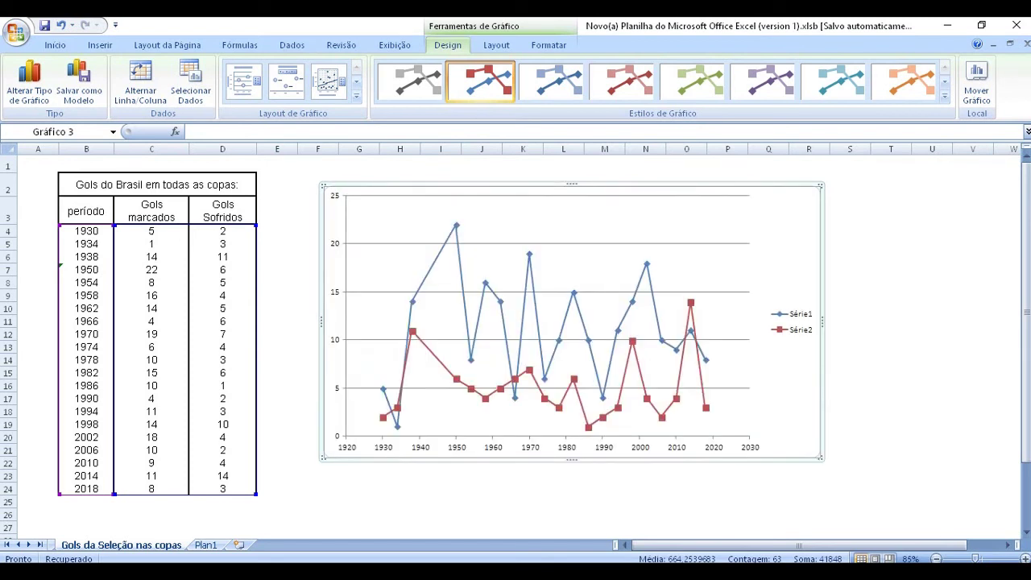